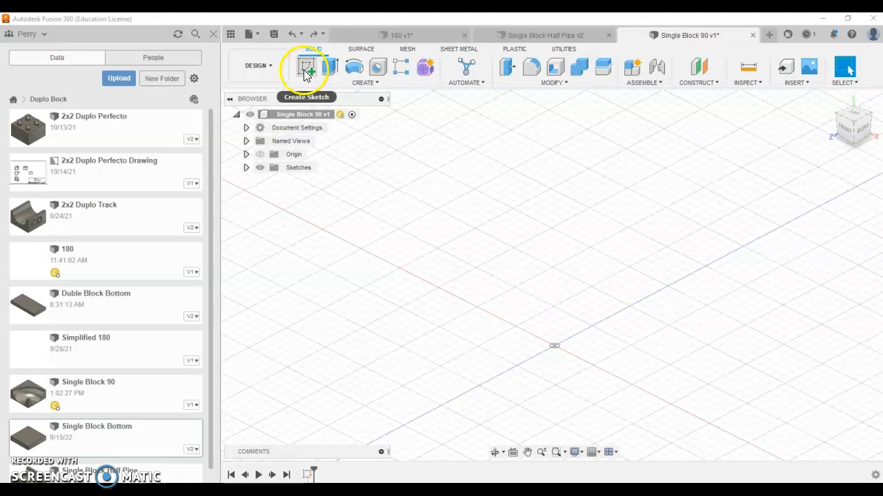
Sketch a center rectangle 1.252 in by 1.252 in on the horizontal plane, centered on the origin, and finish the sketch
click(307, 69)
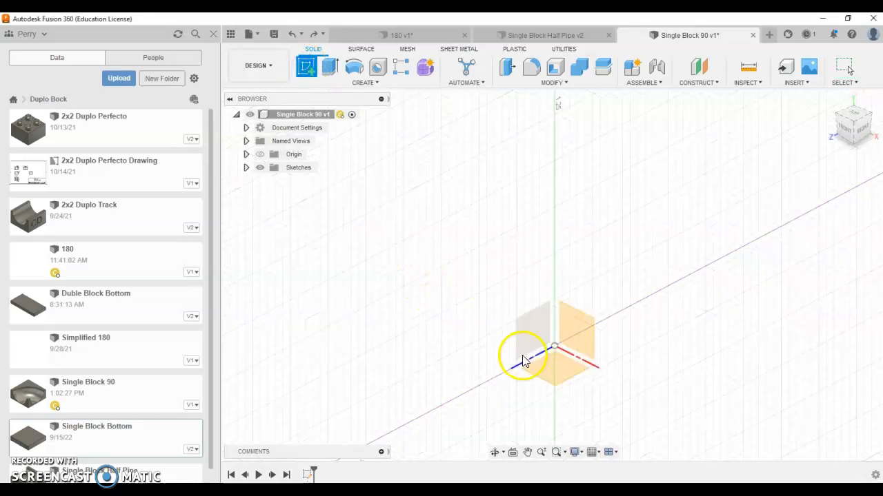
click(563, 380)
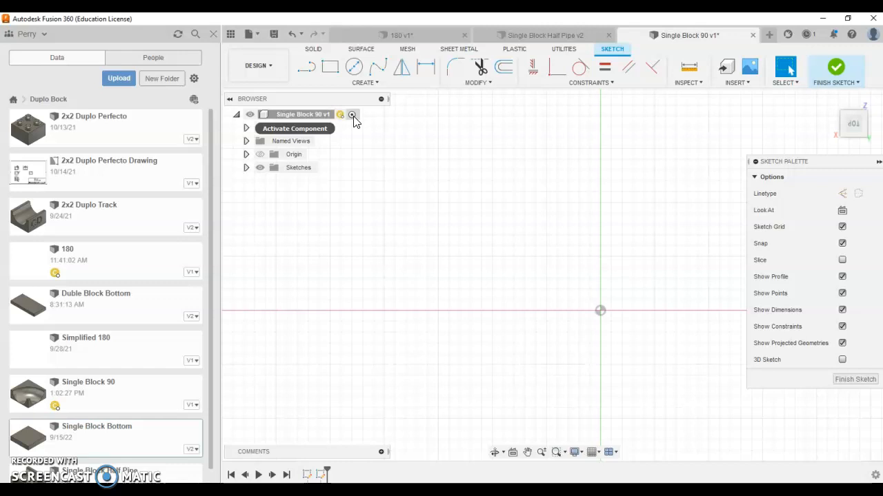
click(377, 83)
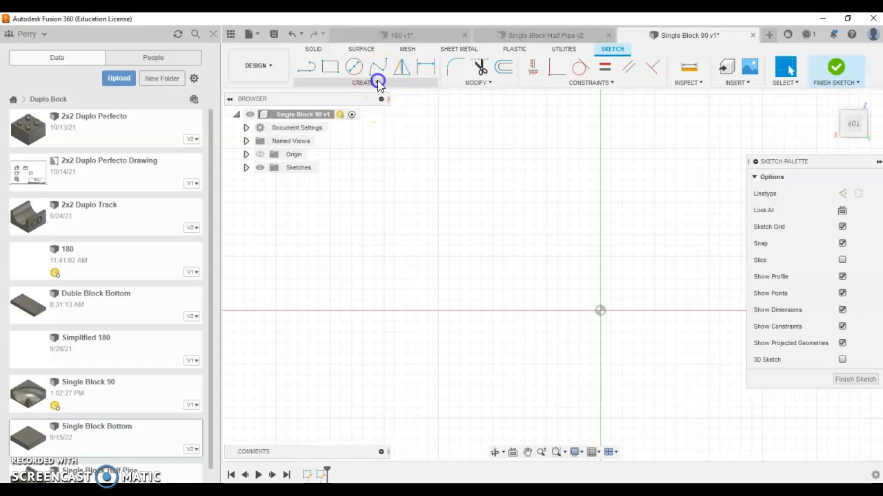
click(328, 67)
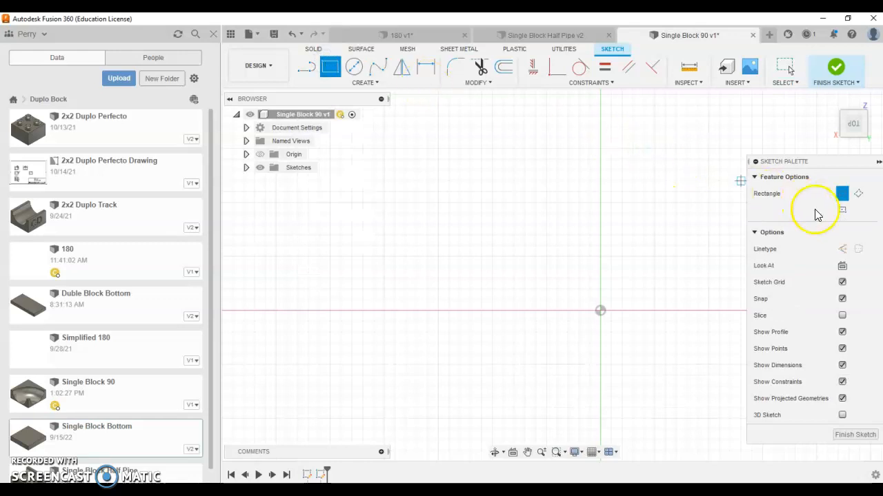
click(841, 210)
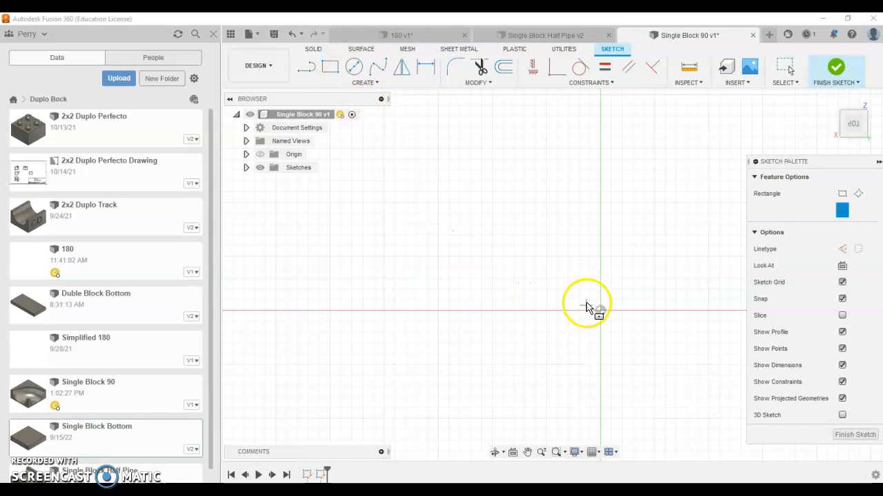
click(601, 310)
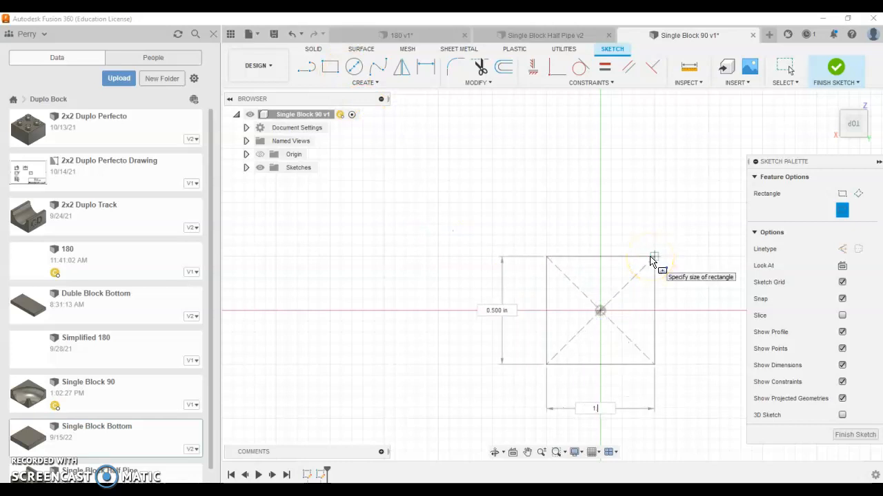
key(Tab)
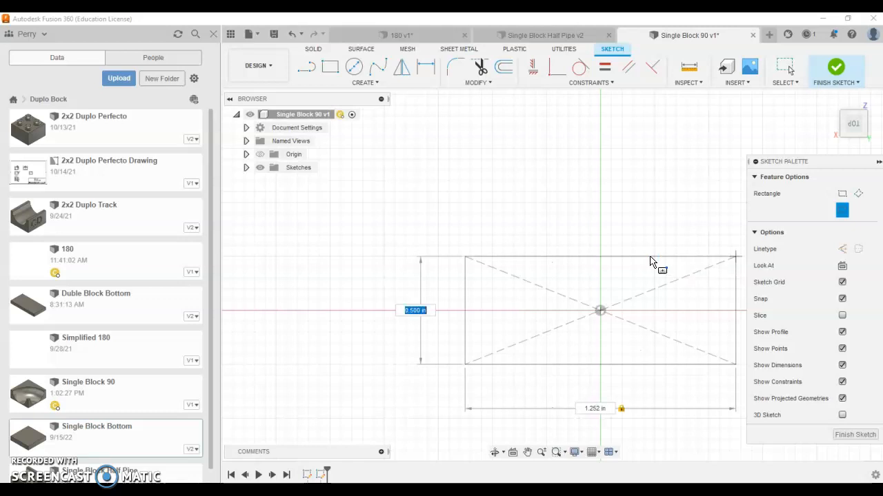
text(1.252)
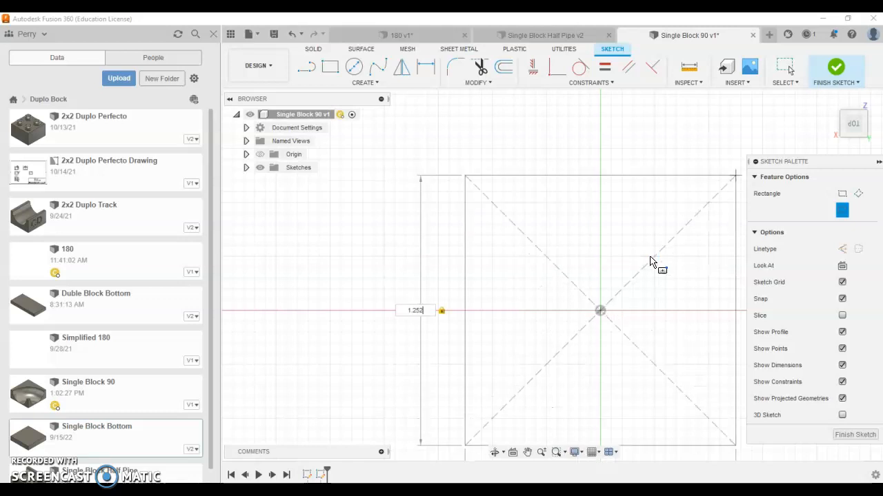
key(Return)
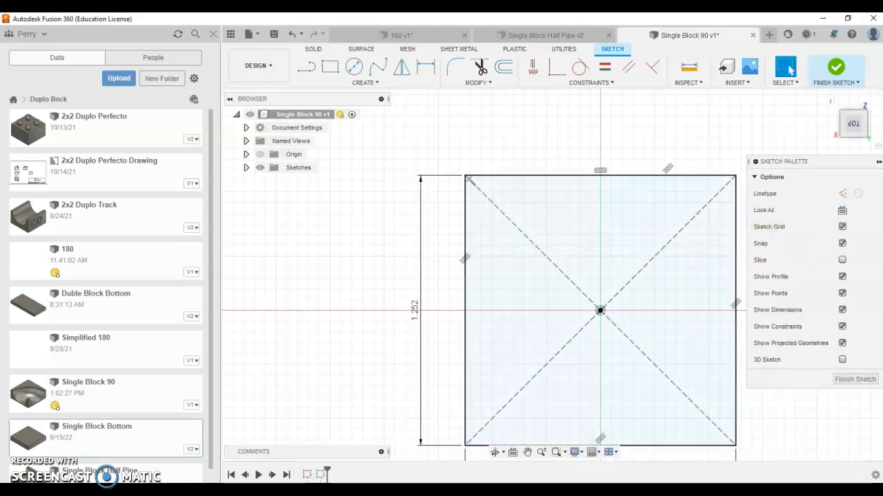
click(837, 68)
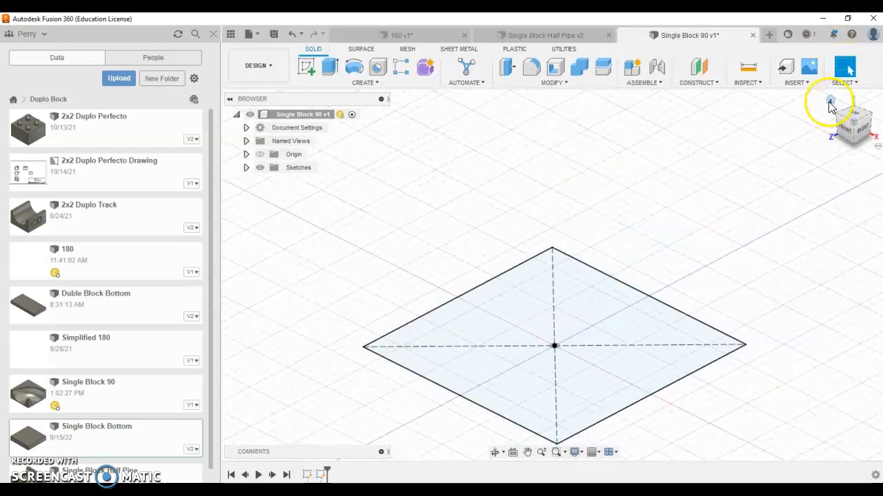
Extrude the square profile upward into a solid block as a new body
click(328, 67)
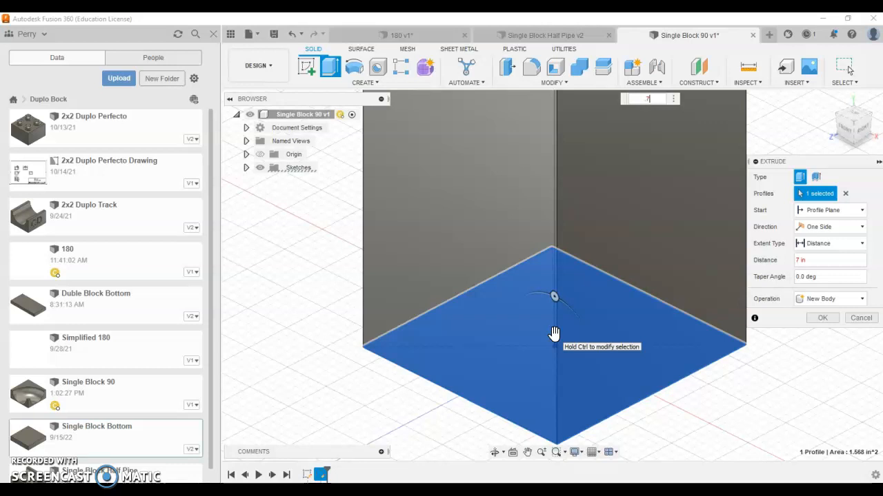
key(Return)
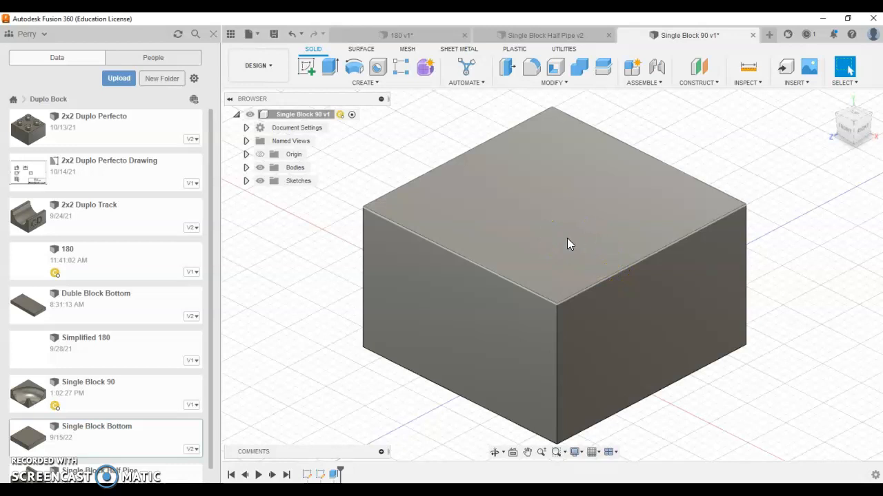
On the block's right face, sketch a 1 in diameter circle centered on the midpoint of the upper edge and finish the sketch
click(307, 68)
click(611, 314)
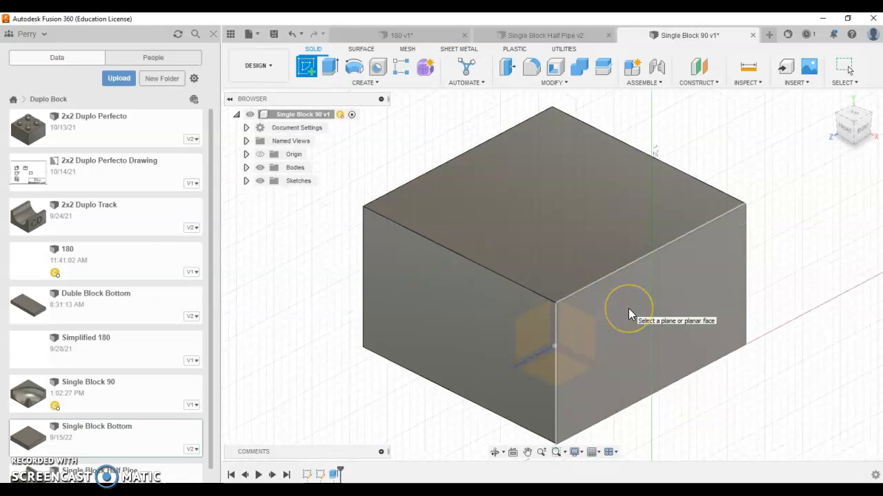
click(629, 309)
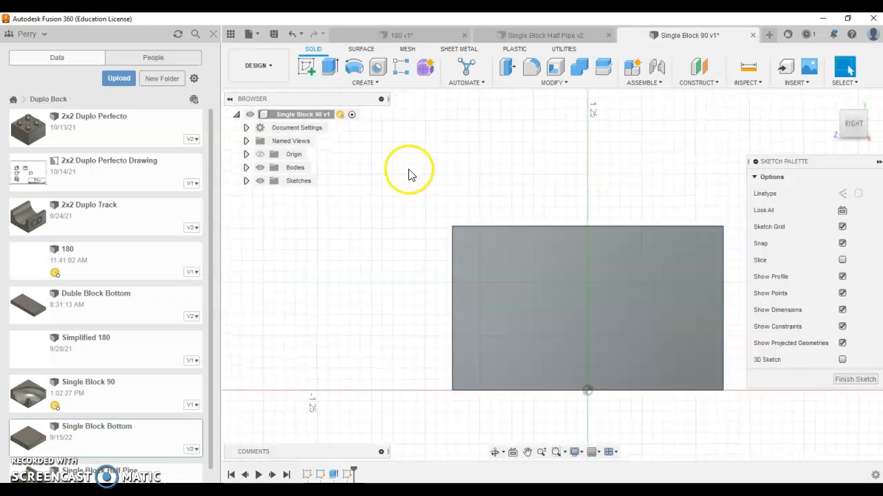
click(354, 68)
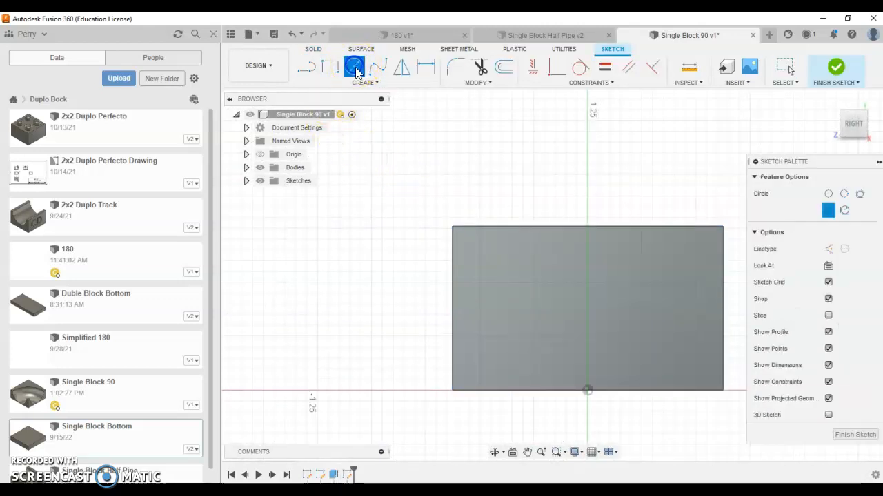
click(587, 229)
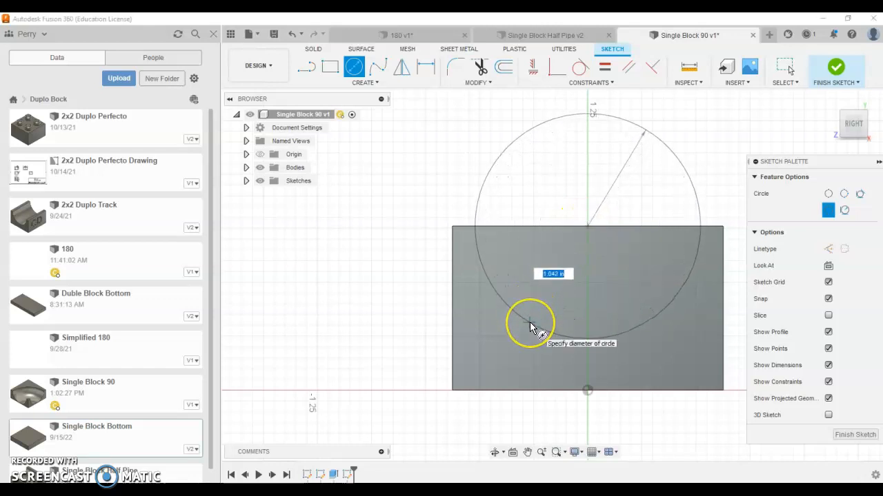
text(1)
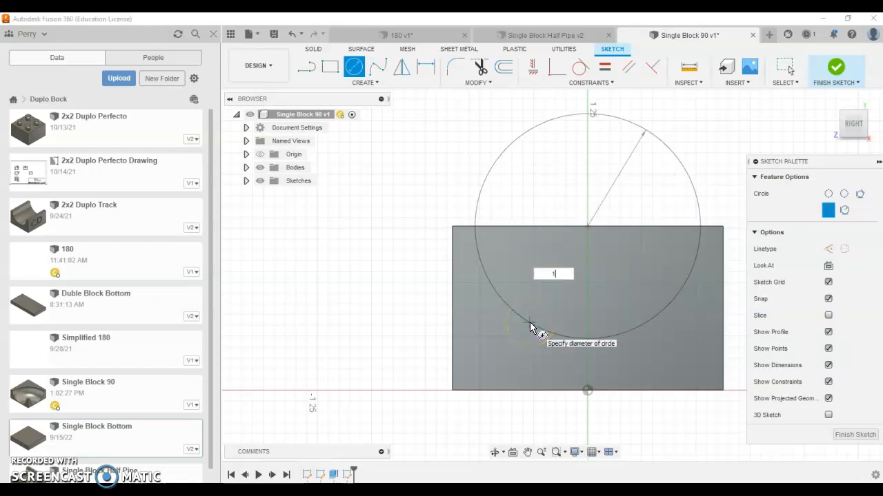
key(Return)
click(611, 281)
click(792, 131)
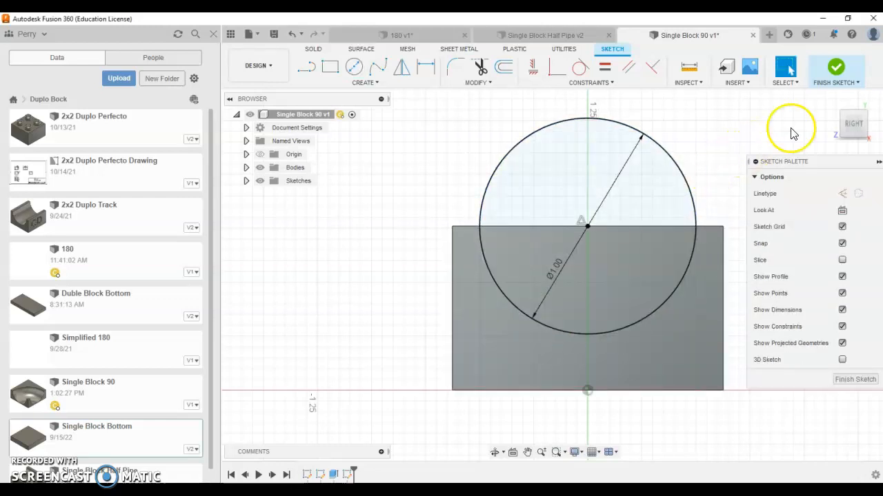
click(834, 67)
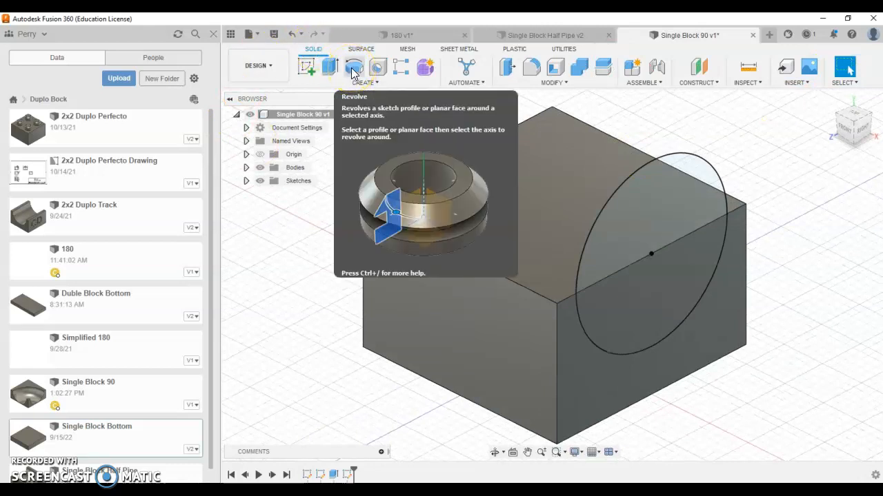
Revolve the lower half of the circle 360 degrees around the block's front vertical edge as a cut to form the curved channel
click(353, 72)
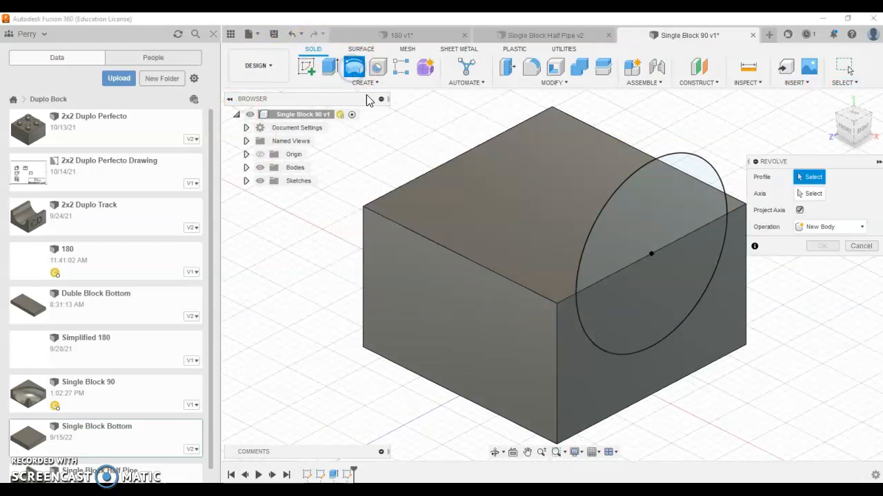
click(638, 317)
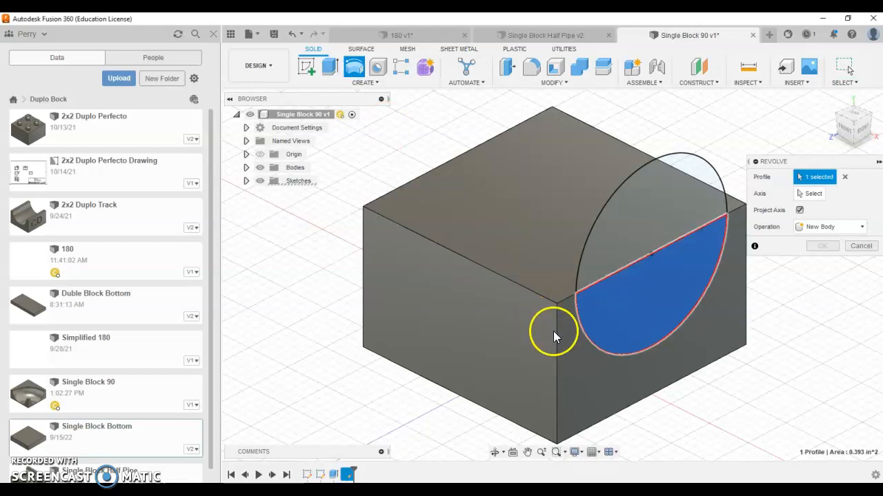
click(811, 193)
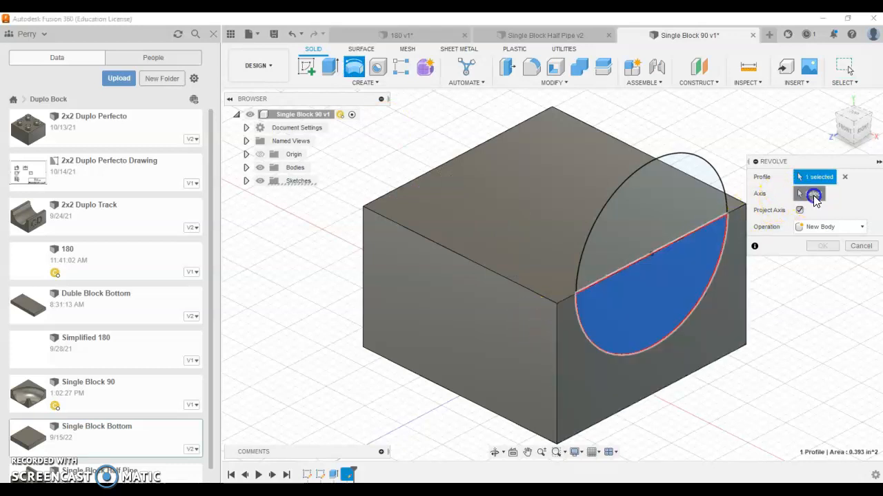
click(557, 344)
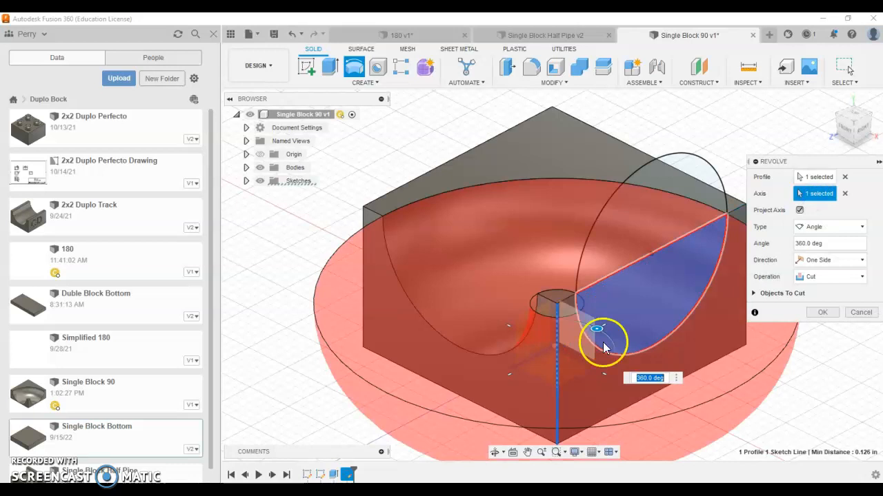
click(833, 276)
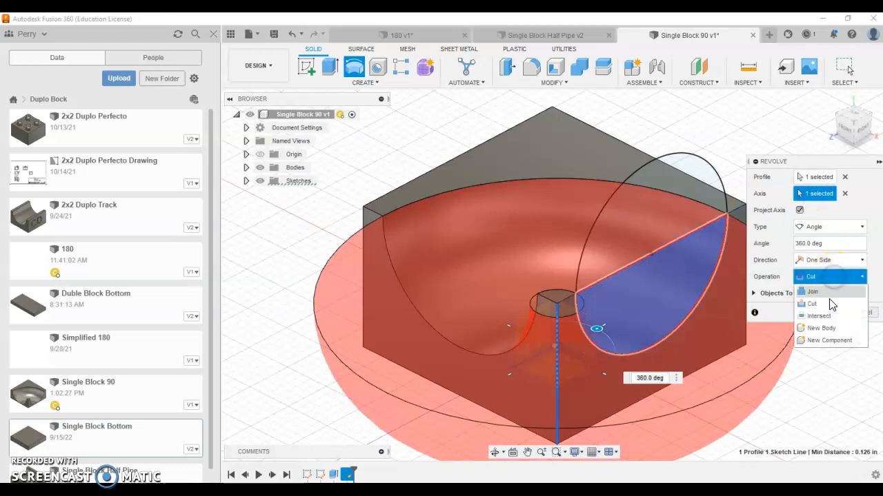
click(822, 292)
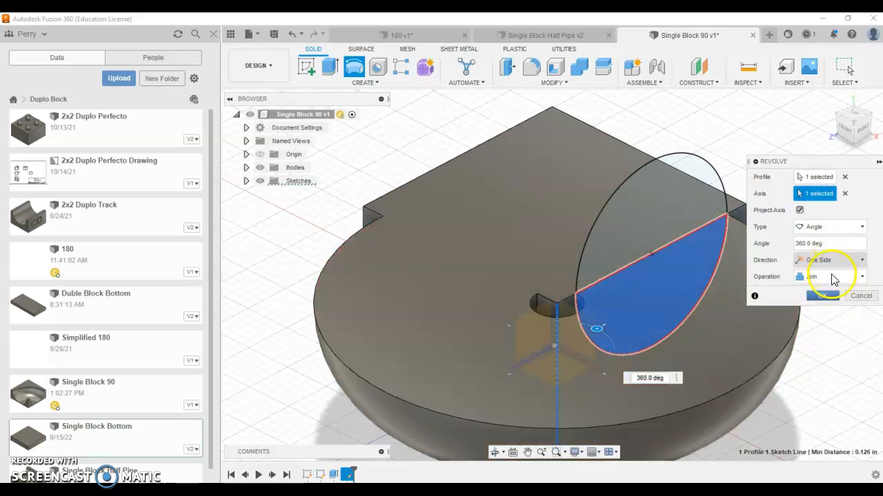
click(831, 277)
click(820, 304)
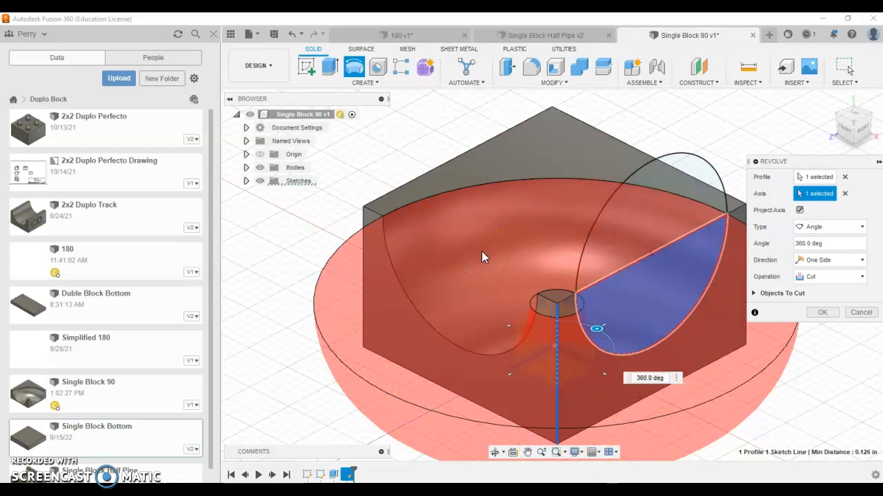
click(822, 312)
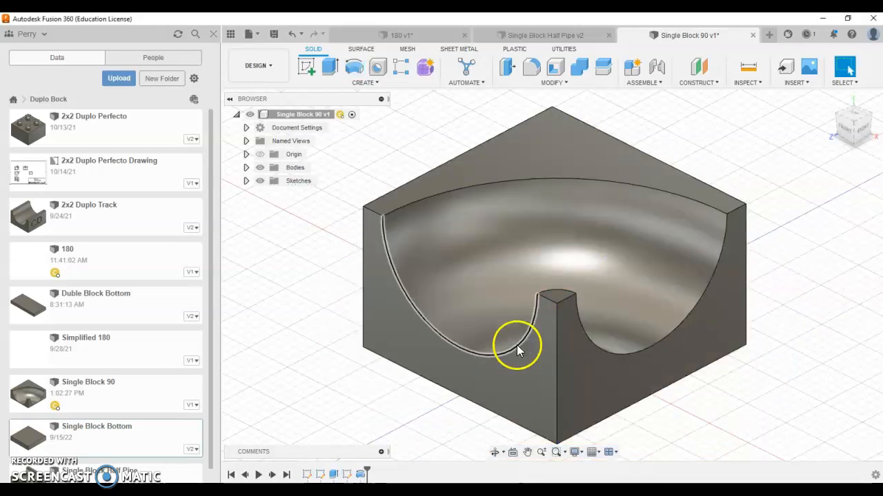
Open the Single Block Bottom design, compare its shape with the curved track block, and return to the Single Block 90 design
mouse_move(849, 128)
mouse_down()
mouse_move(855, 88)
mouse_move(852, 118)
mouse_up()
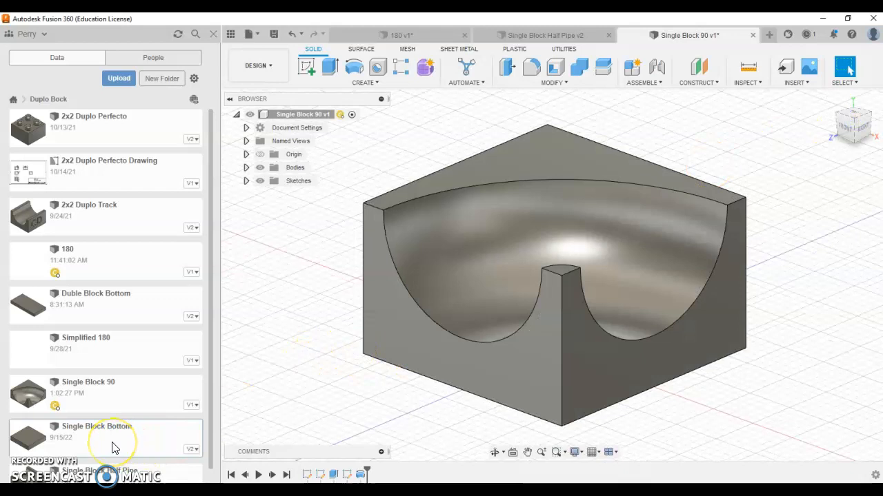
double_click(86, 447)
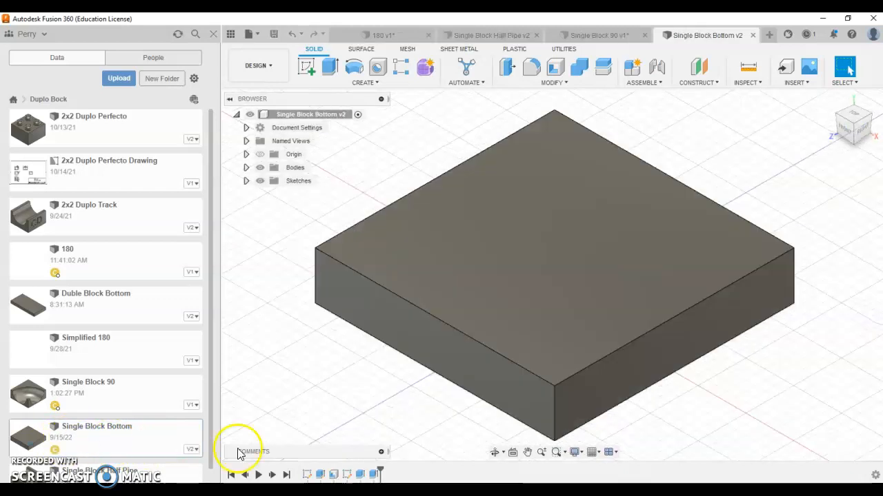
click(852, 130)
click(854, 88)
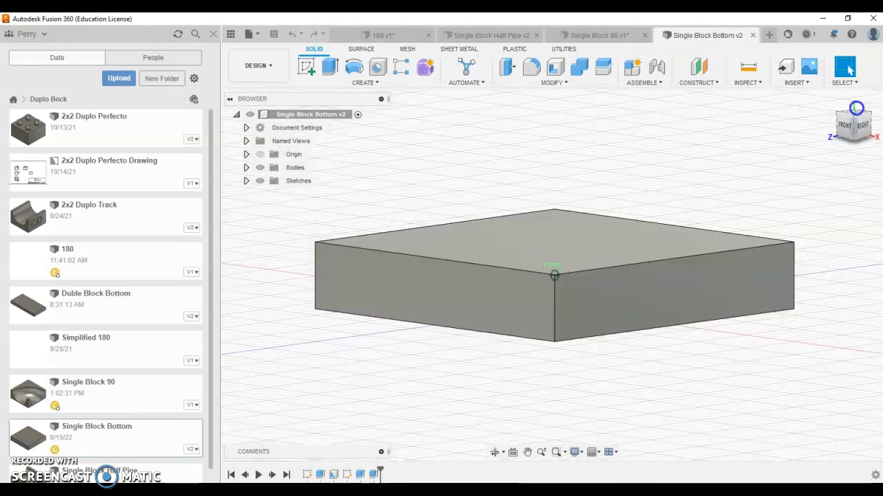
click(602, 37)
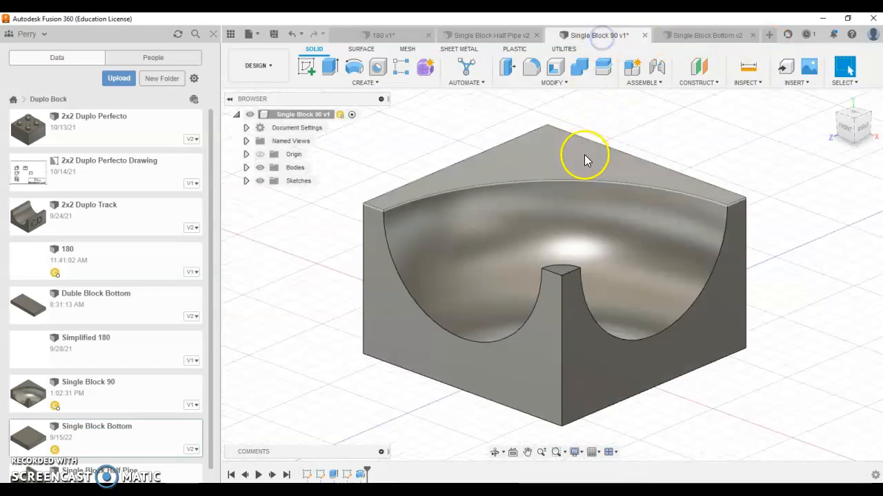
click(708, 35)
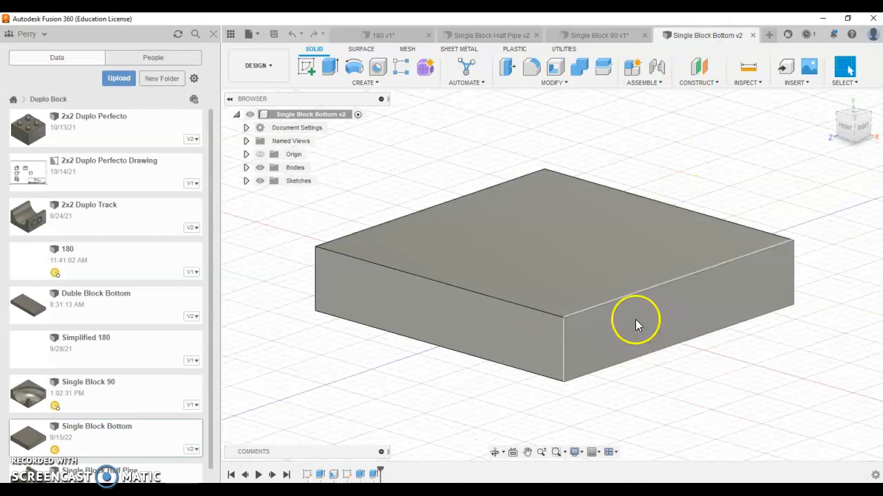
click(599, 37)
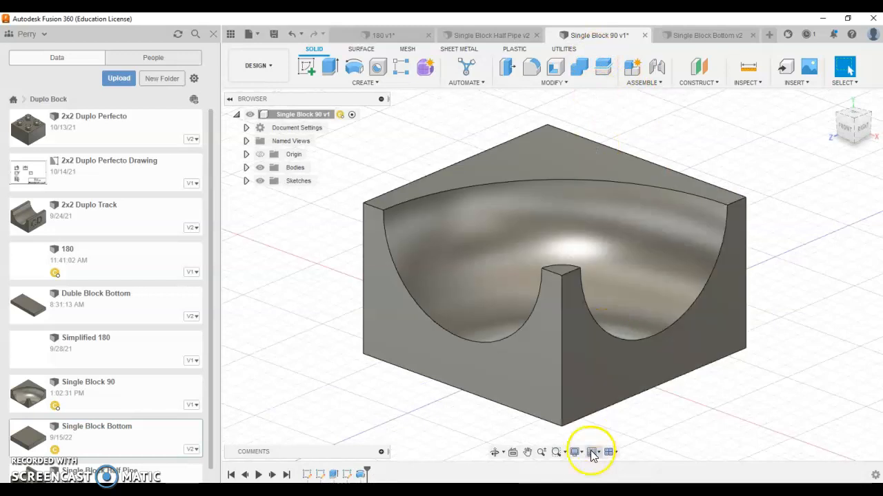
On the block's right face, sketch a full-width rectangle 0.25 in high from the lower corner and finish the sketch
click(306, 66)
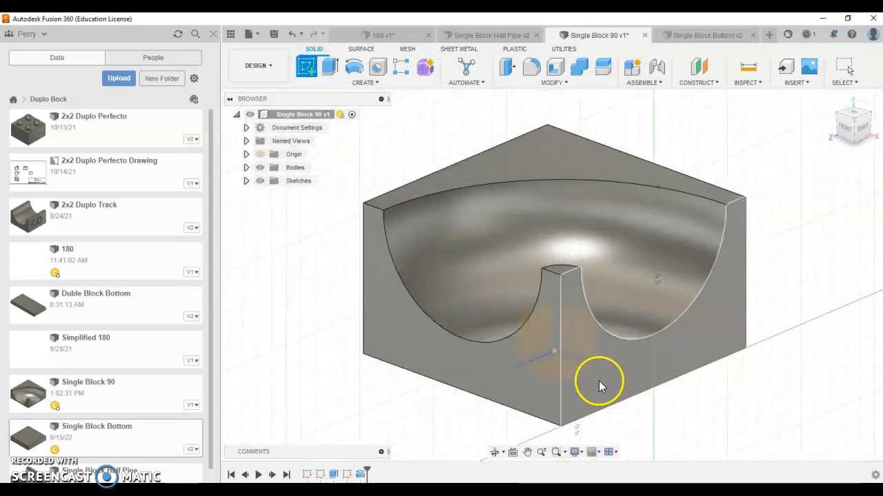
click(598, 381)
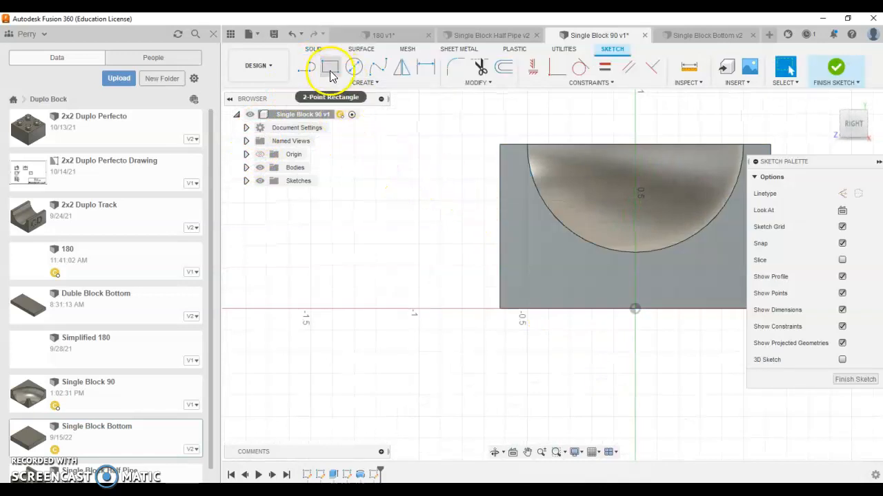
click(330, 66)
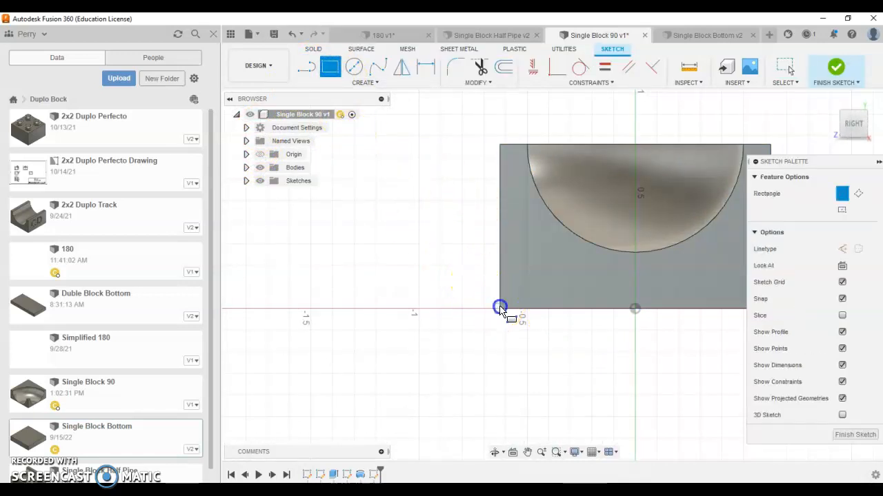
click(499, 308)
scroll(429, 293, down, 1)
scroll(386, 295, down, 1)
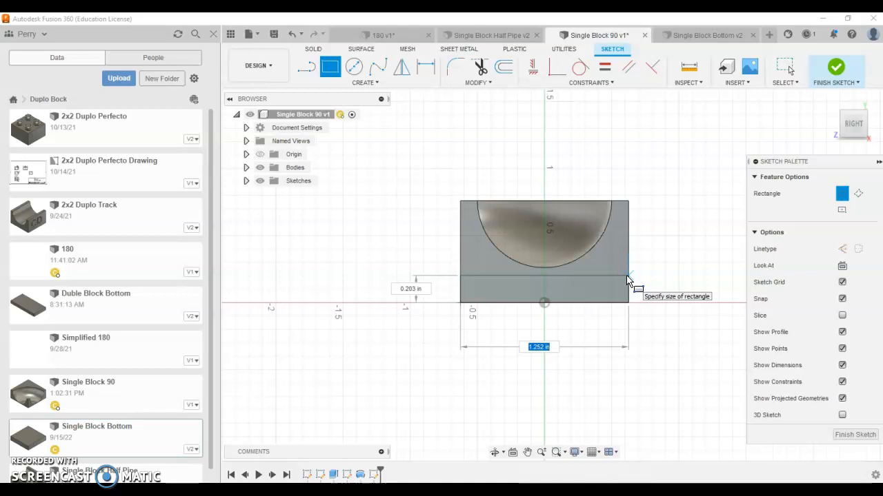
key(Tab)
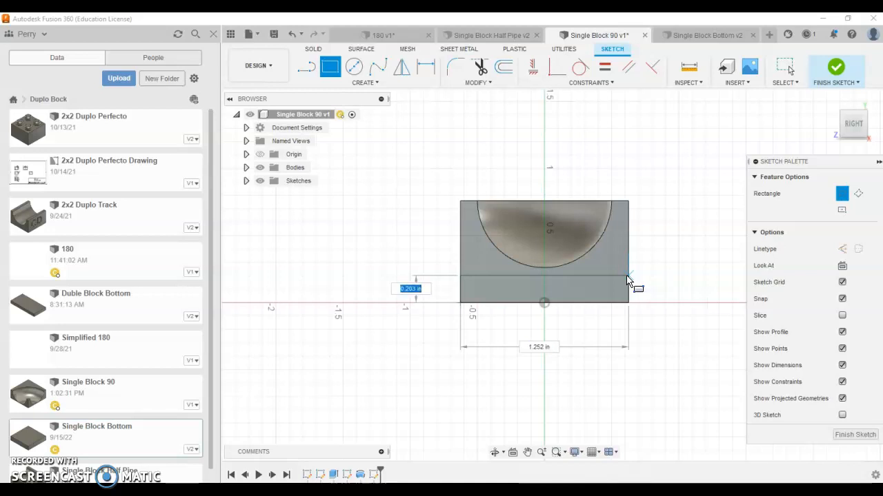
key(Return)
key(Escape)
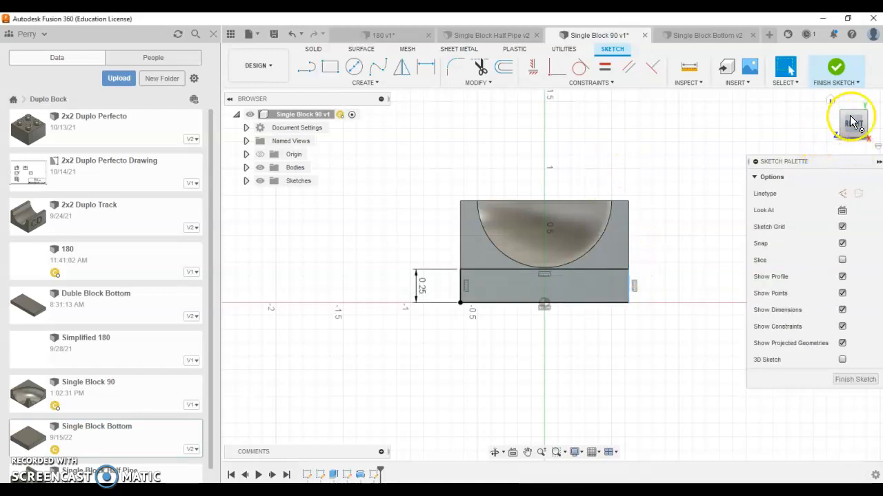
click(837, 69)
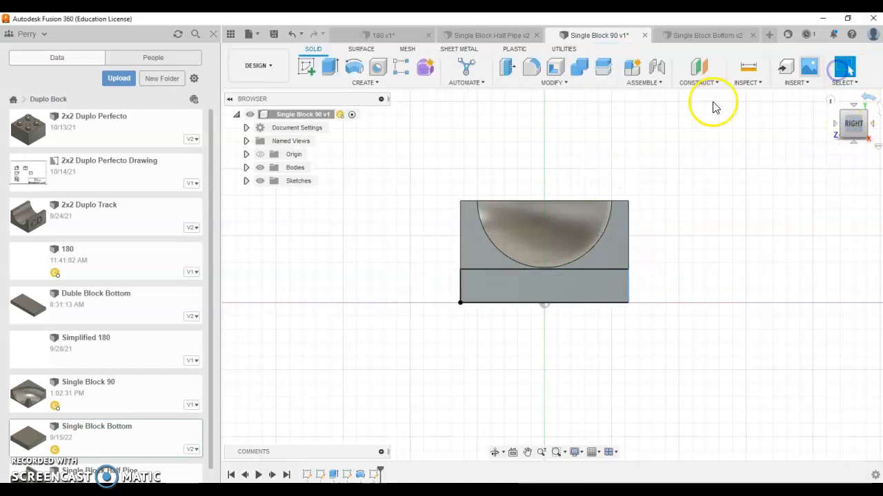
Extrude the rectangle through the whole block as a cut to remove the bottom 0.25 in layer
click(830, 100)
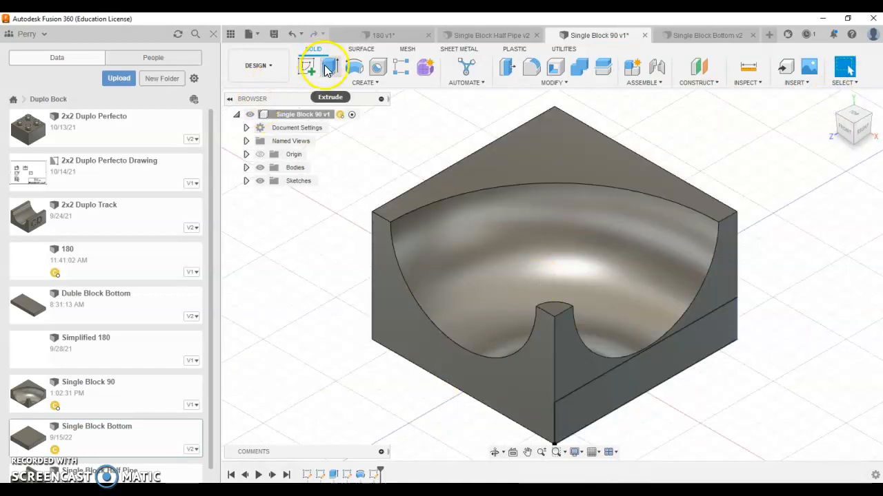
click(325, 67)
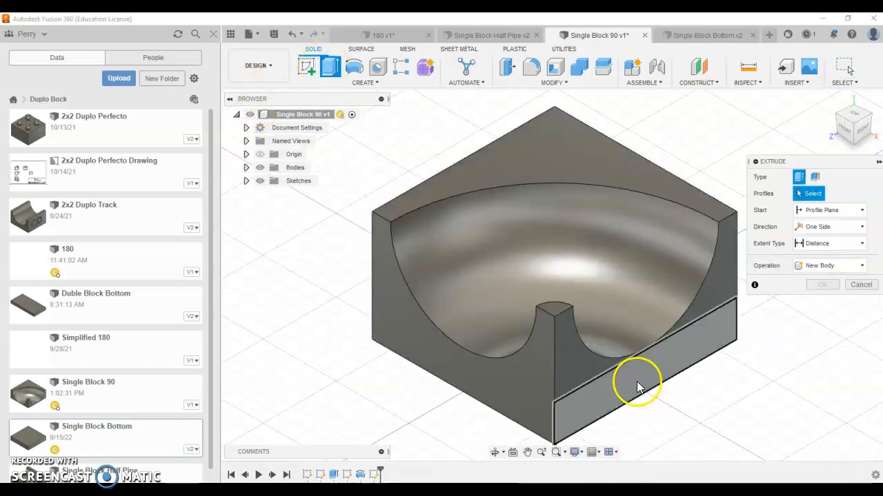
click(639, 388)
drag(652, 373, 406, 265)
click(817, 335)
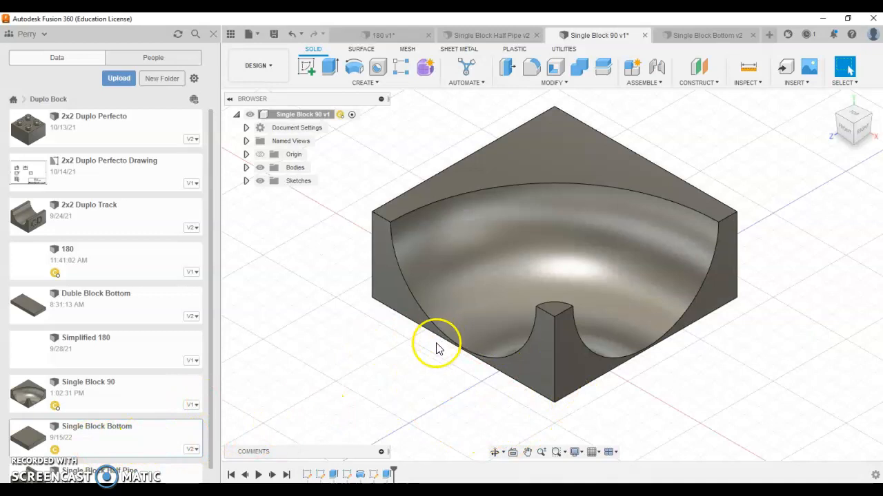
Insert the Single Block Bottom design into the current design at its default position beneath the track block
right_click(123, 445)
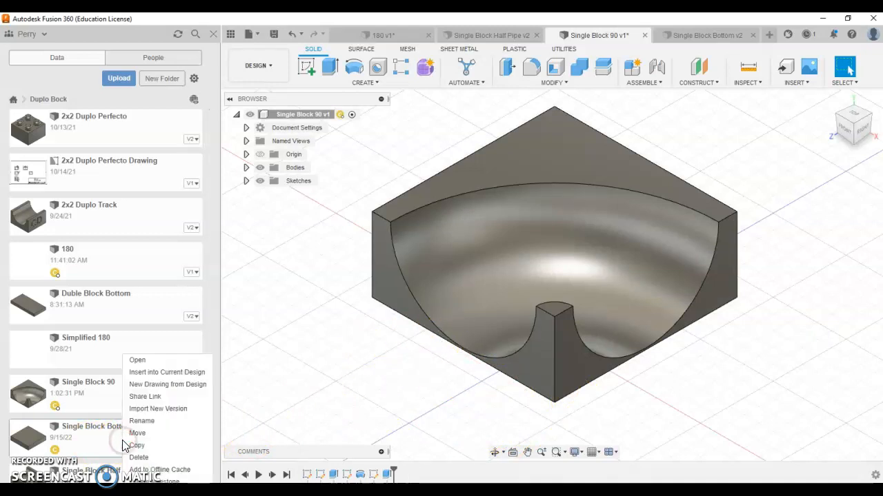
click(156, 374)
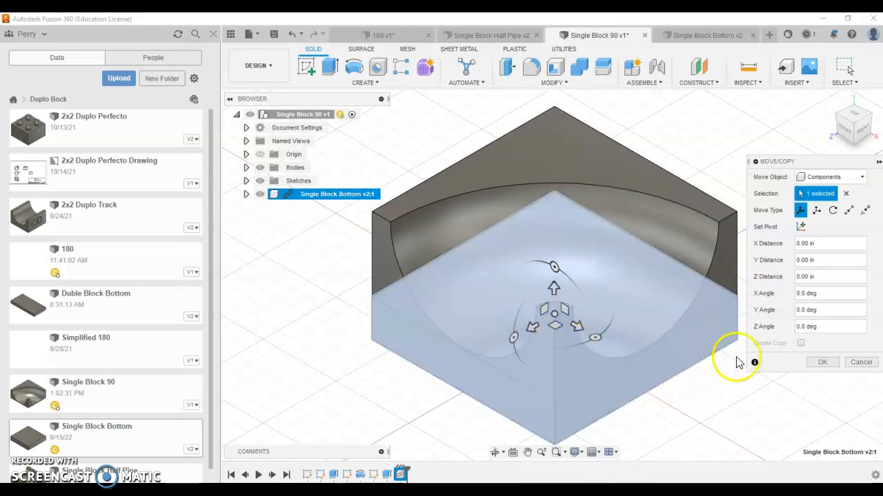
click(817, 362)
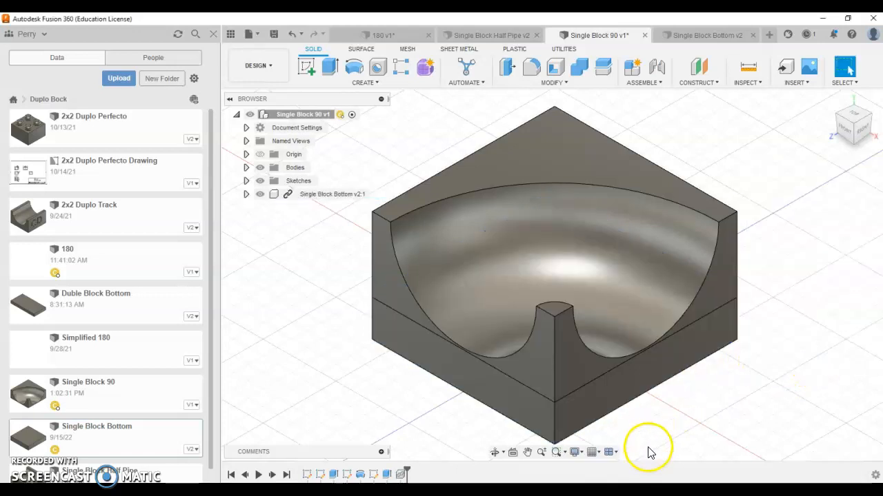
Try moving the inserted bottom component away from the track block and undo the move
drag(611, 393, 495, 414)
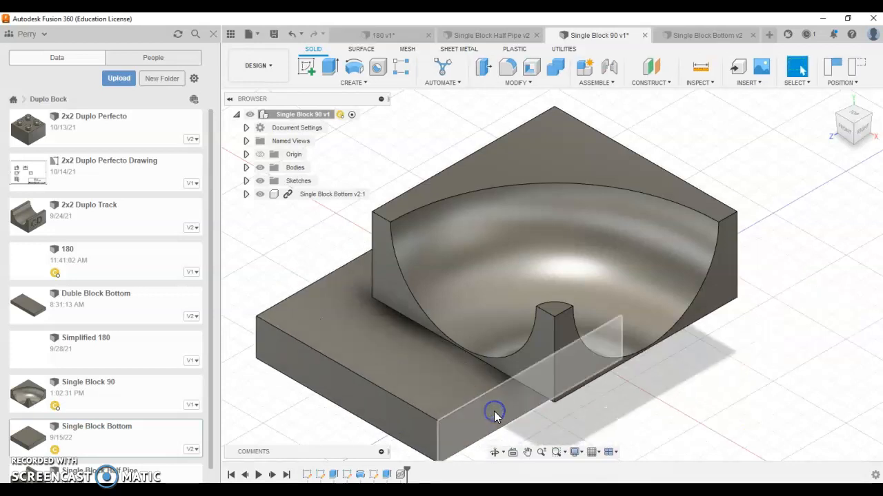
key(ctrl+z)
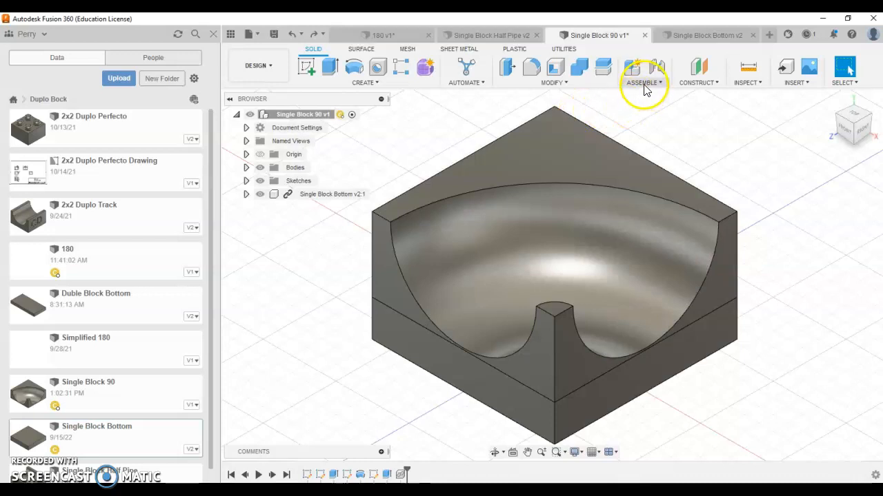
Create a rigid as-built joint between the curved track block and the inserted Single Block Bottom component
click(643, 82)
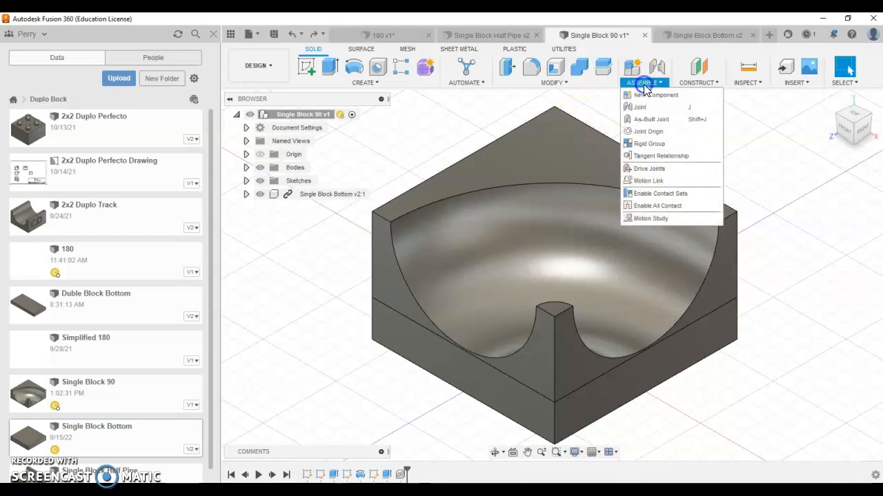
click(641, 122)
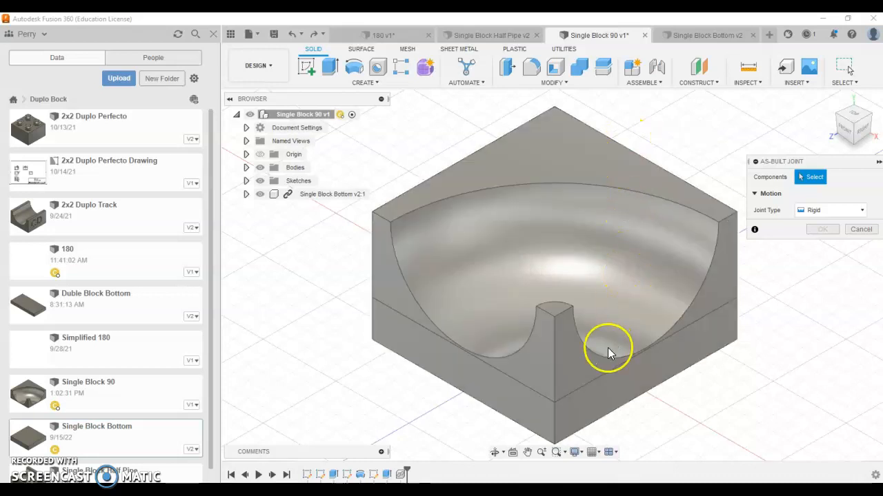
click(570, 360)
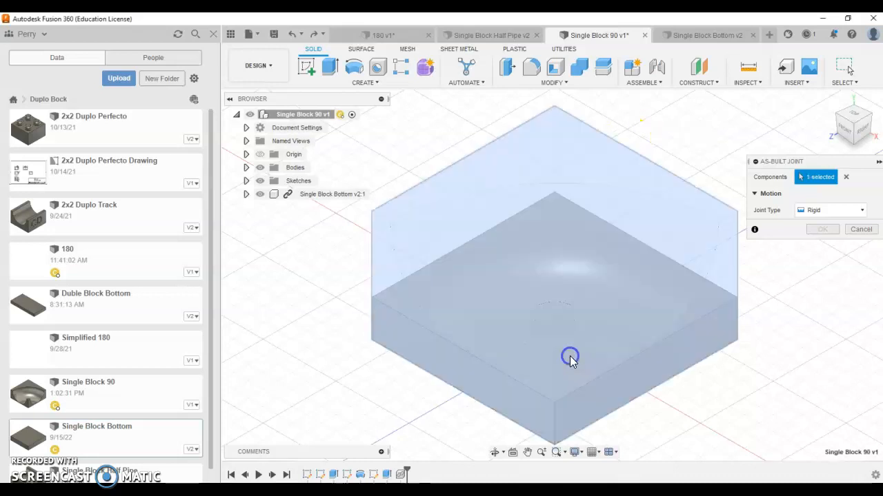
click(588, 408)
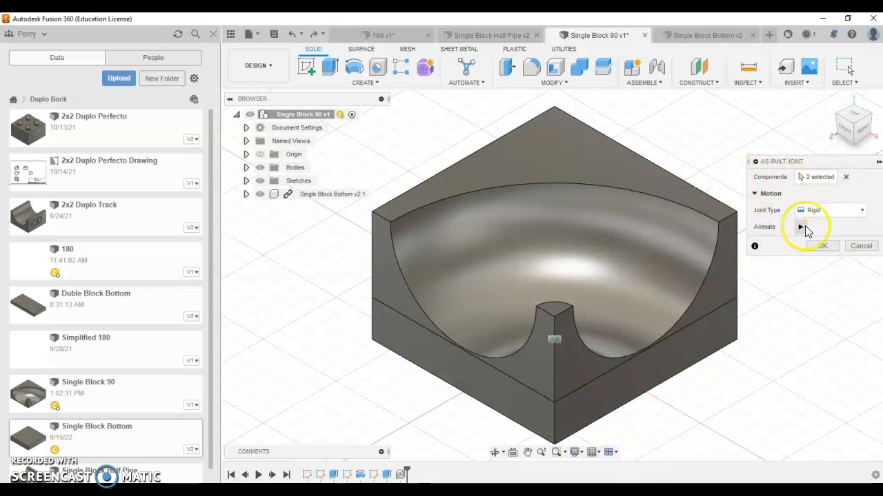
click(816, 247)
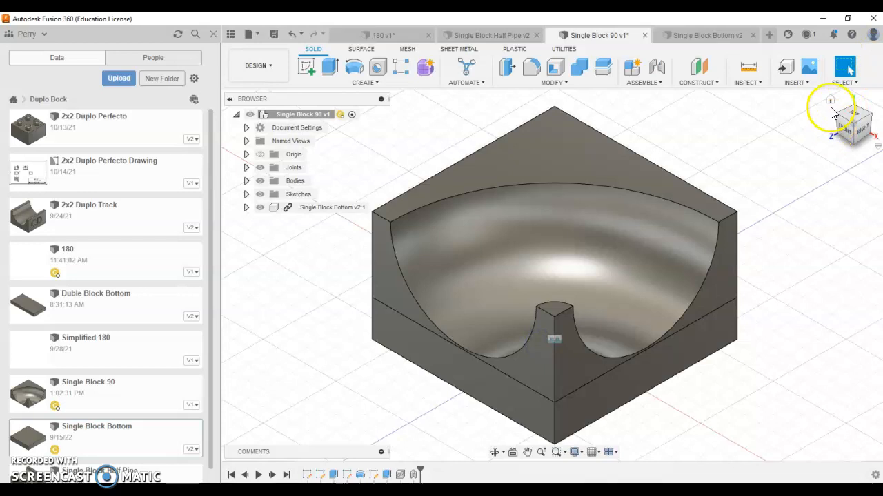
click(853, 131)
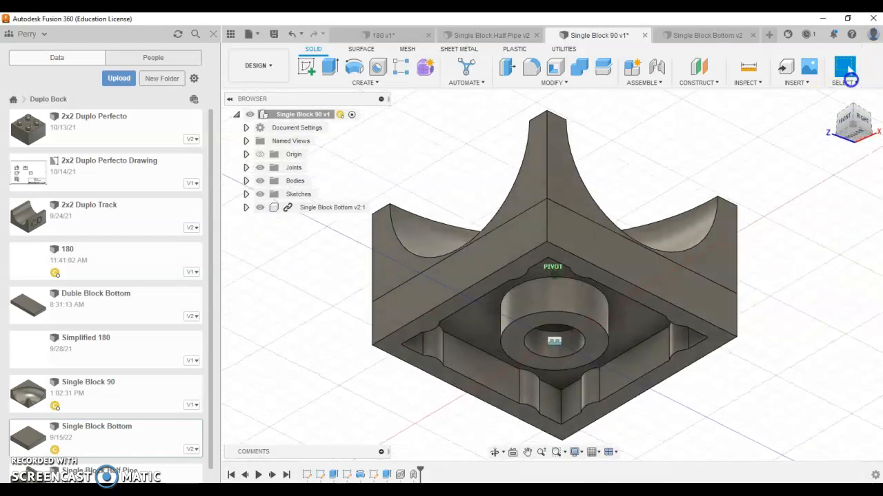